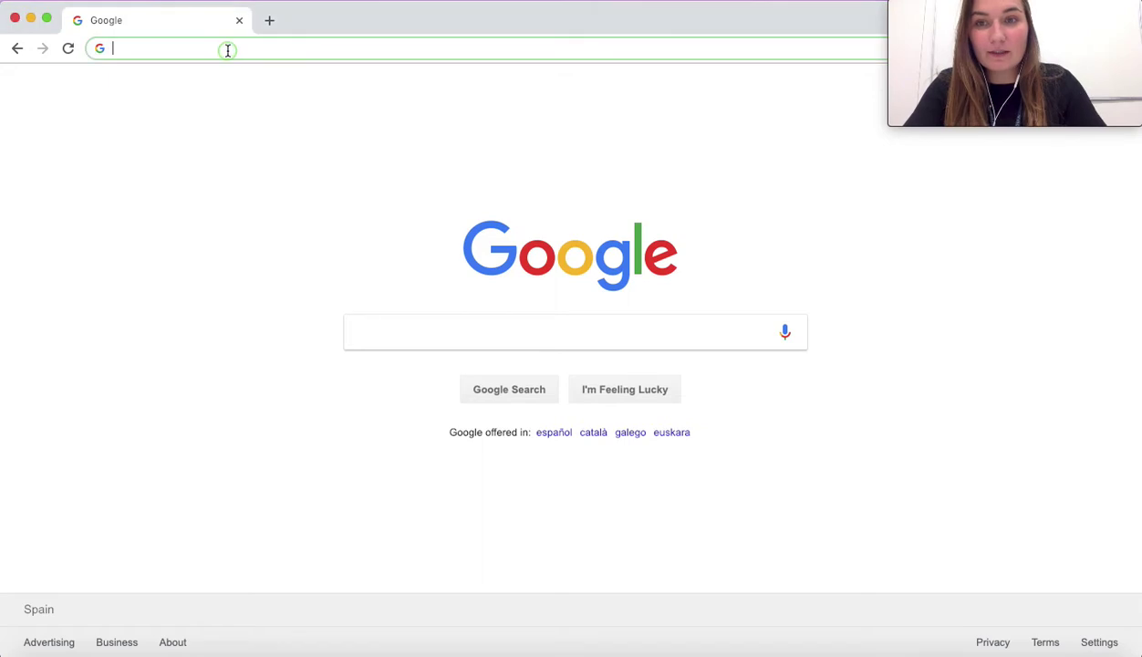
- Go to app.sheetgo.com/templates, view the Inventory template's information and install the template
{"action": "type", "text": "etgo"}
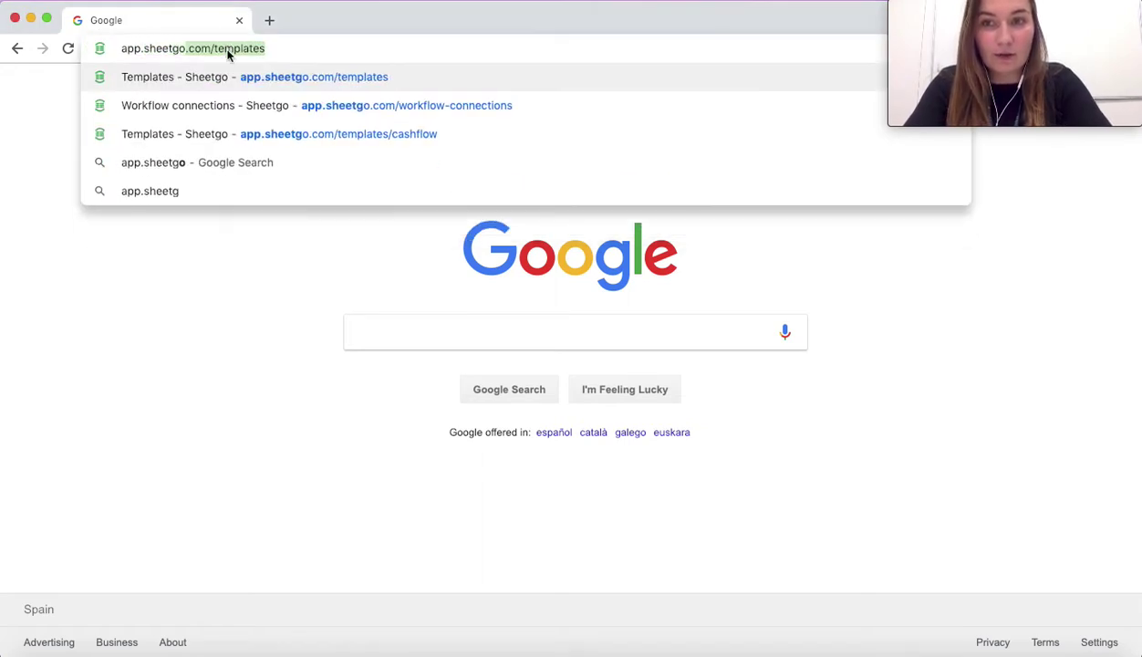
{"action": "key", "text": "Return"}
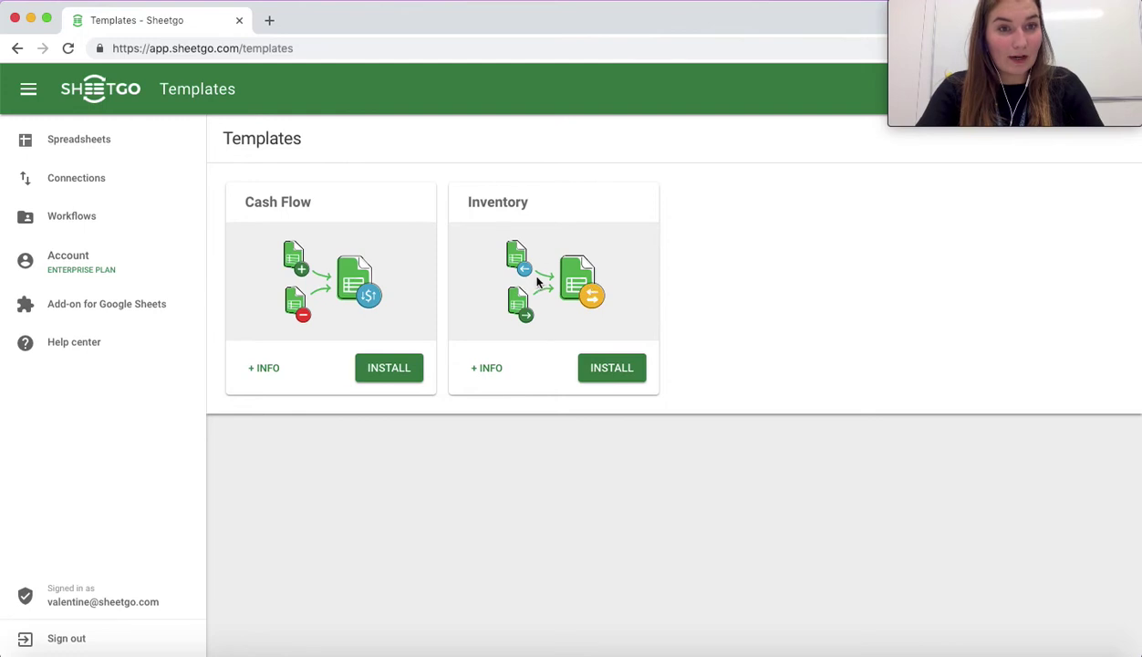
{"action": "left_click", "coordinate": [486, 368]}
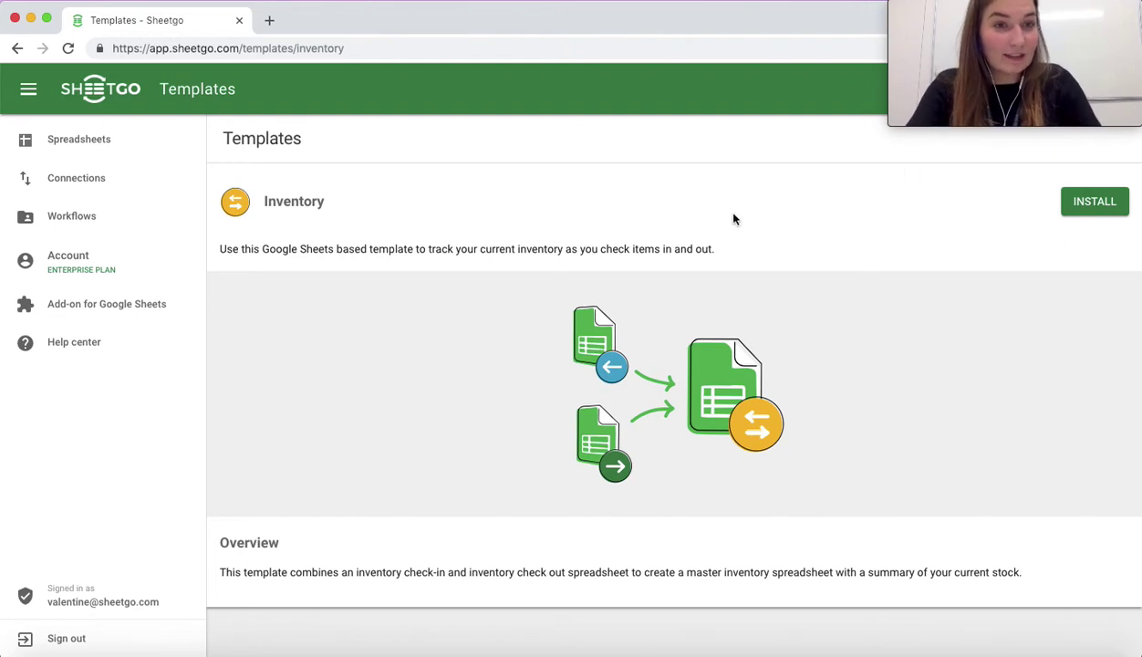
{"action": "left_click", "coordinate": [1076, 201]}
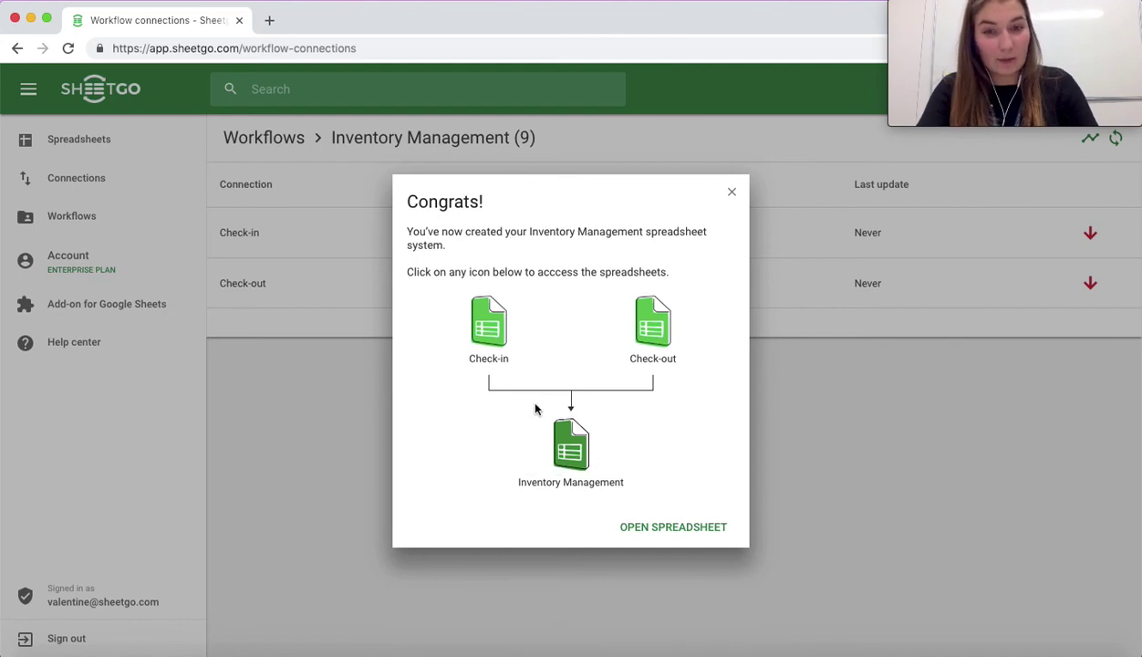
- Open the Inventory Management, Check-in and Check-out spreadsheets of the new workflow in separate browser tabs
{"action": "left_click", "coordinate": [559, 453]}
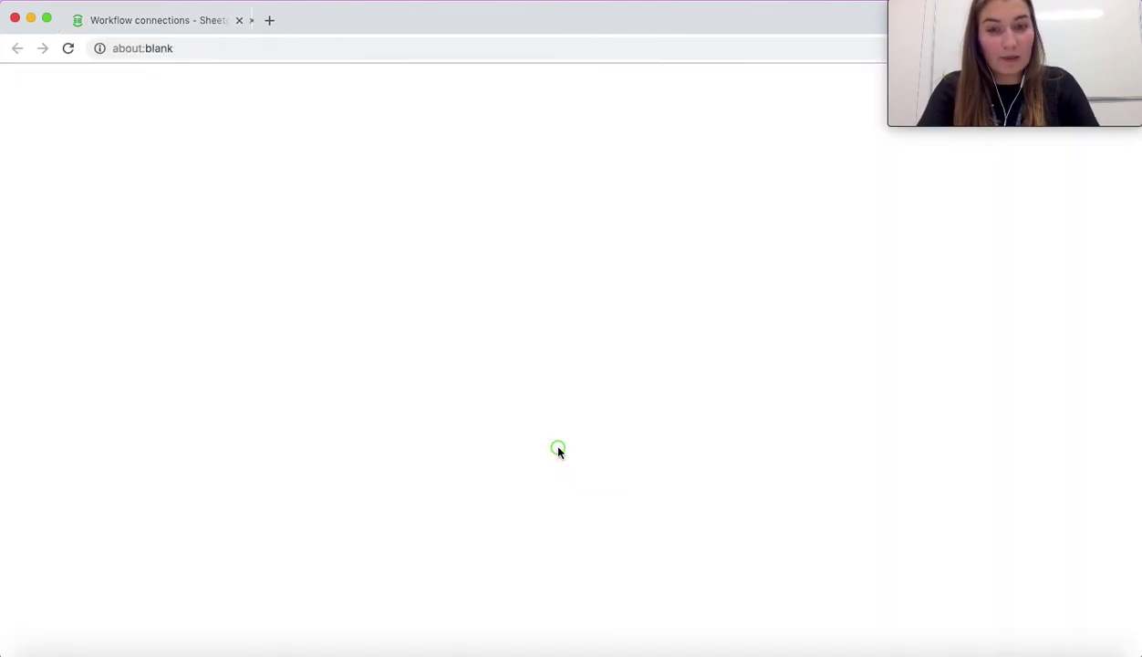
{"action": "left_click", "coordinate": [179, 22]}
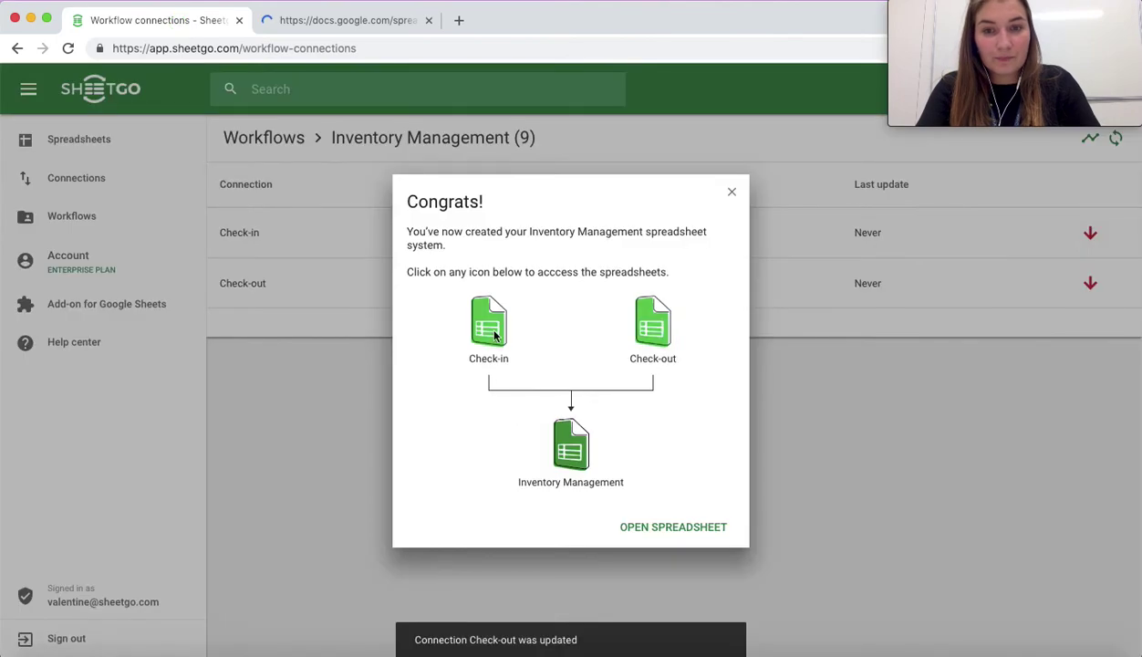
{"action": "left_click", "coordinate": [486, 326]}
{"action": "left_click", "coordinate": [160, 20]}
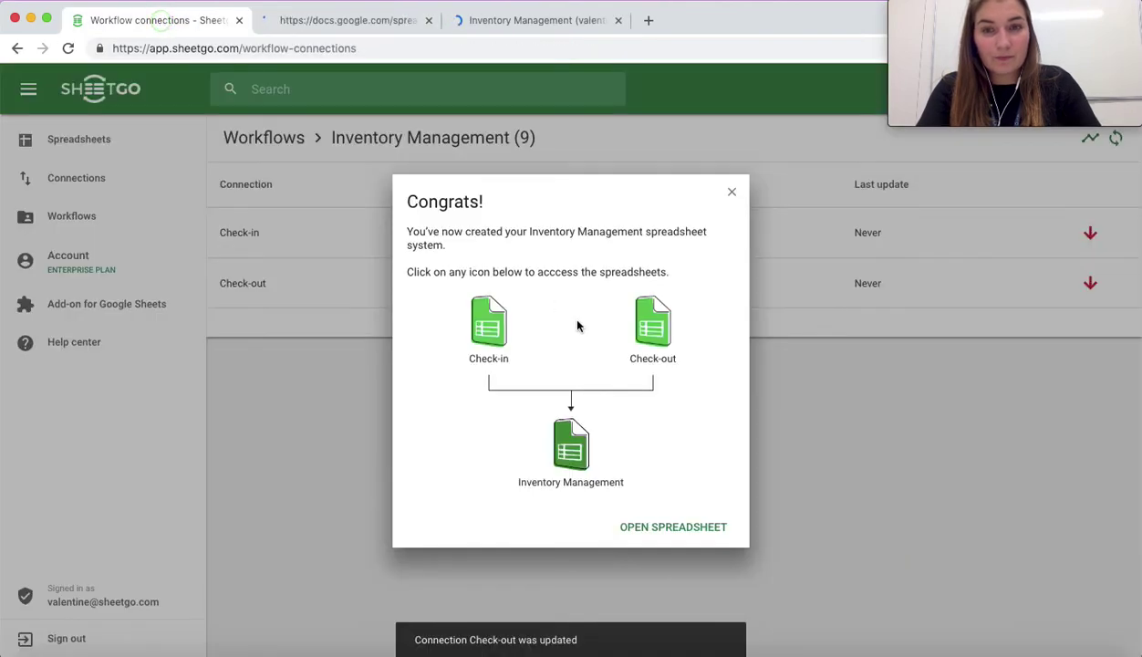
{"action": "left_click", "coordinate": [649, 321]}
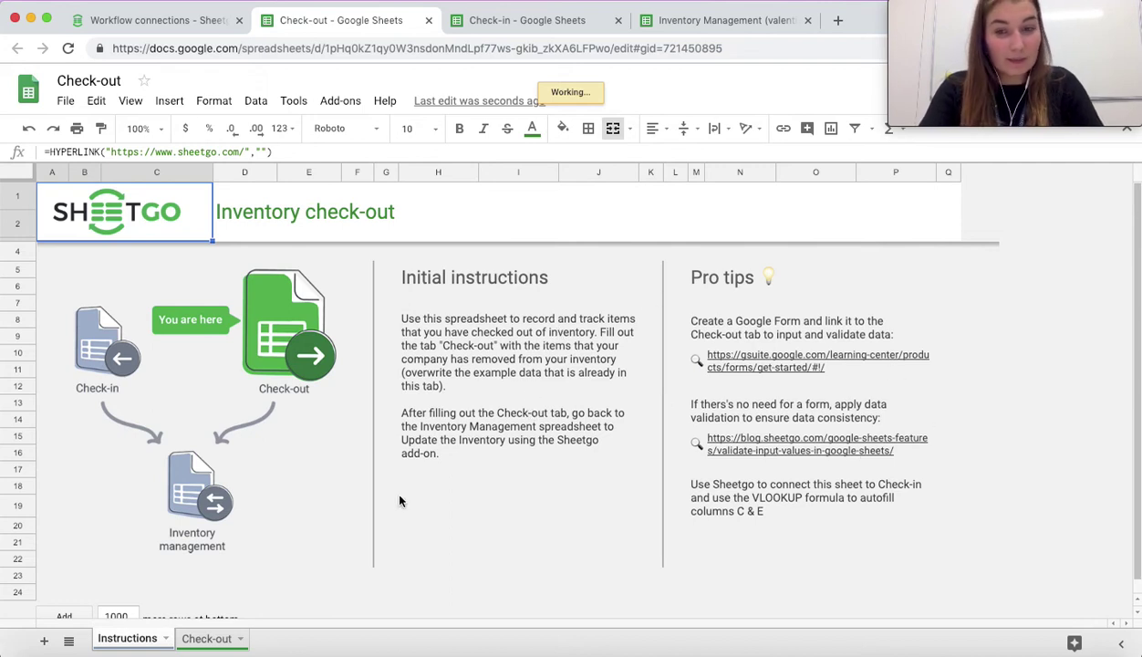
- Review the example data in the Check-out sheet and the unit measure choices offered for Harry Potter and the Goblet of Fire
{"action": "left_click", "coordinate": [217, 640]}
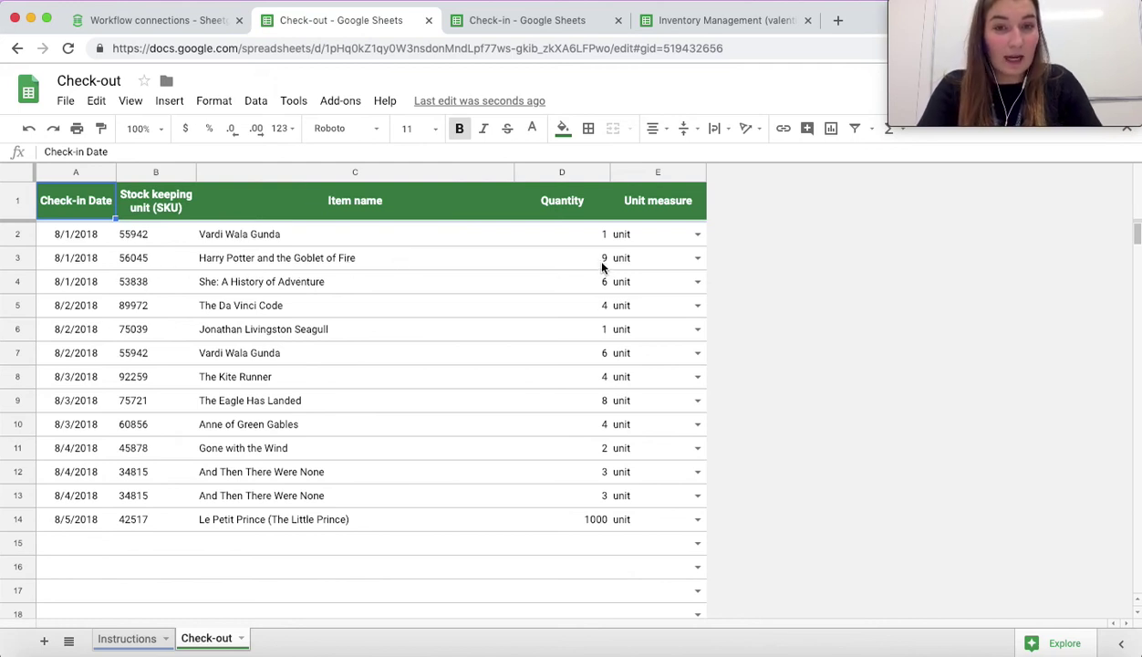
{"action": "left_click", "coordinate": [698, 259]}
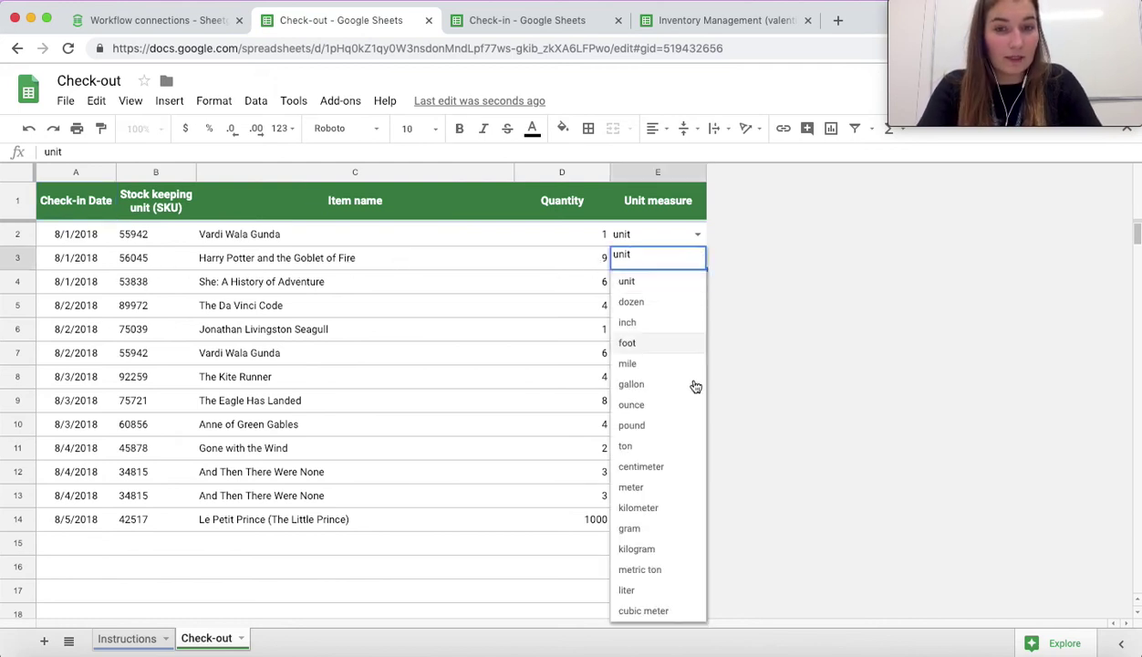
{"action": "left_click", "coordinate": [563, 302]}
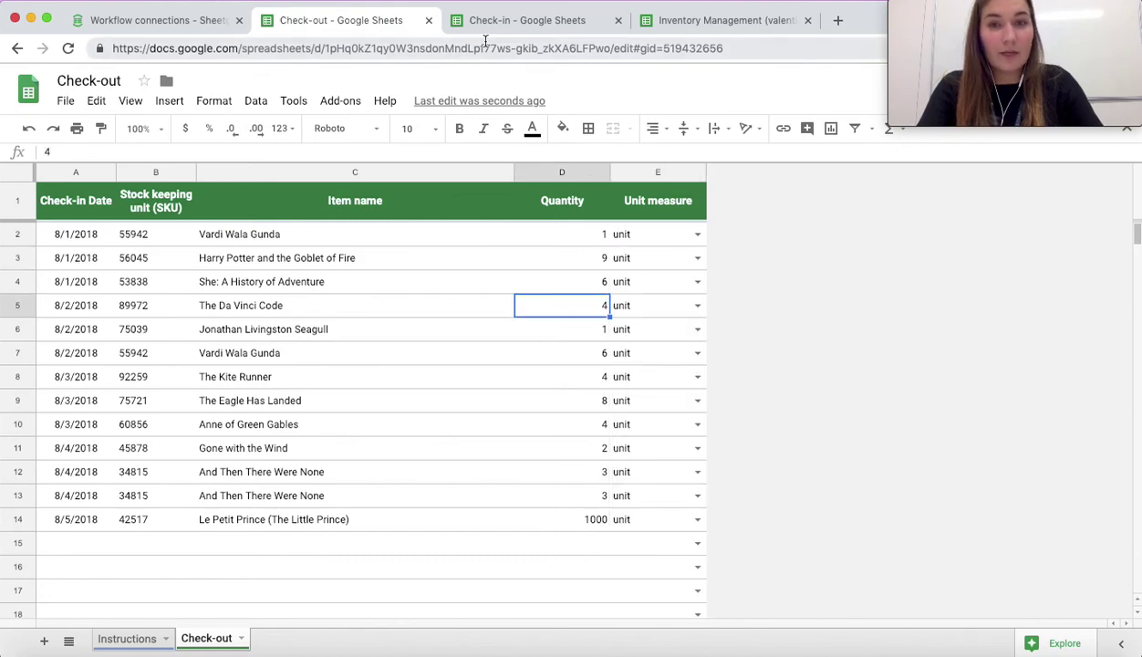
- Look through the example items in the Check-in sheet of the Check-in spreadsheet
{"action": "left_click", "coordinate": [542, 24]}
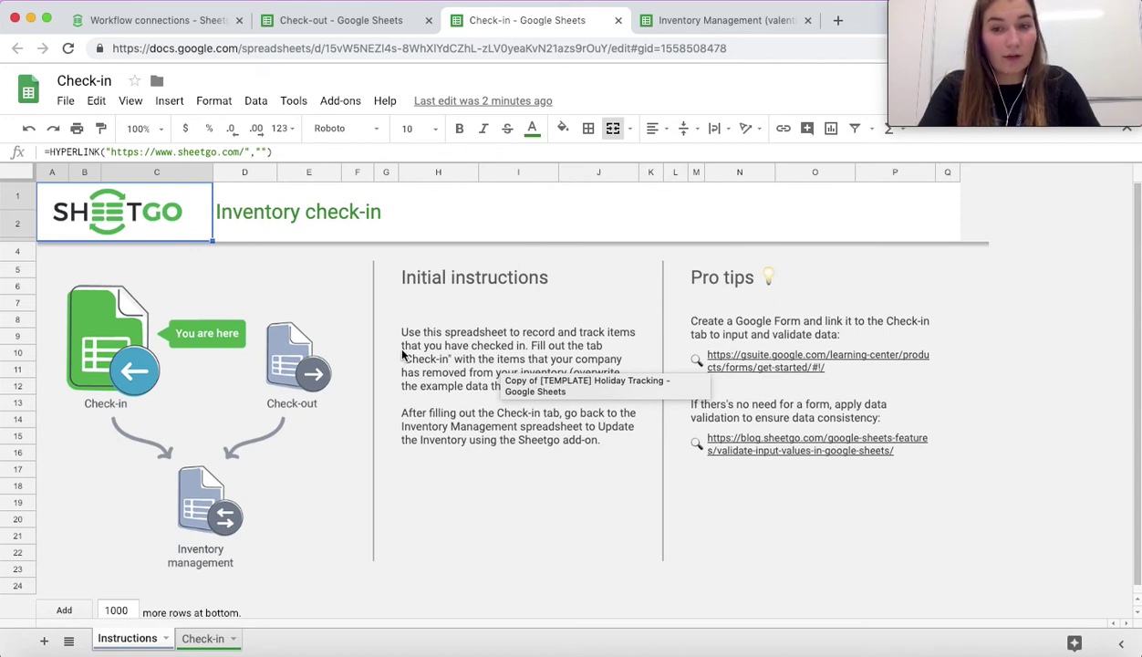
{"action": "left_click", "coordinate": [202, 639]}
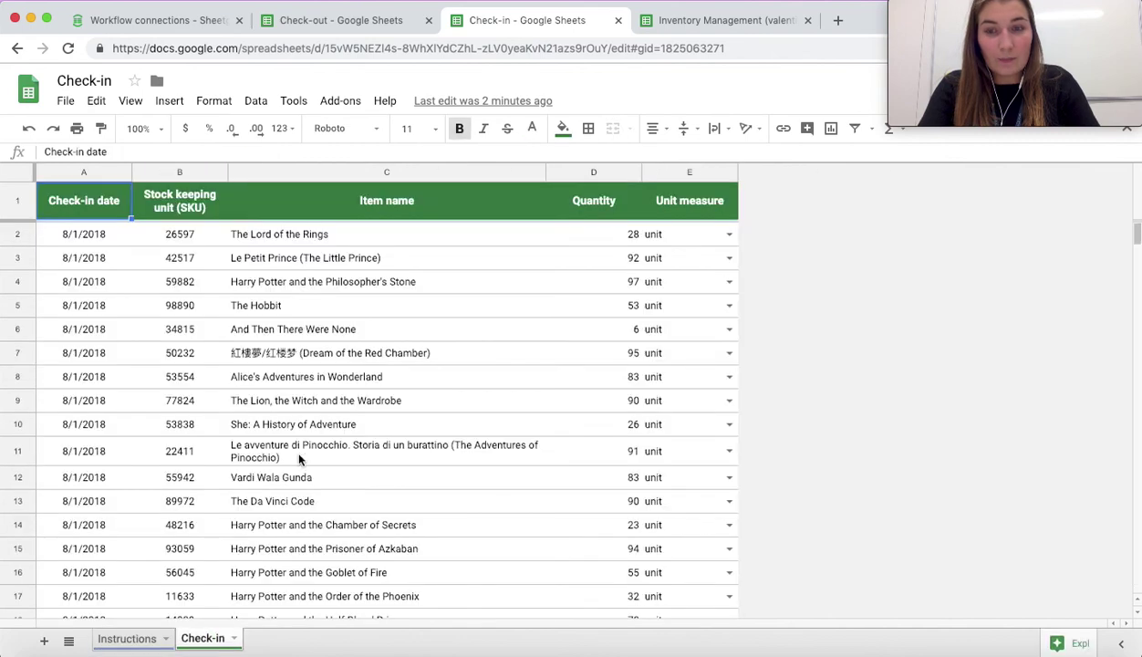
{"action": "scroll", "coordinate": [301, 374], "scroll_direction": "down", "scroll_amount": 2}
{"action": "scroll", "coordinate": [304, 374], "scroll_direction": "up", "scroll_amount": 2}
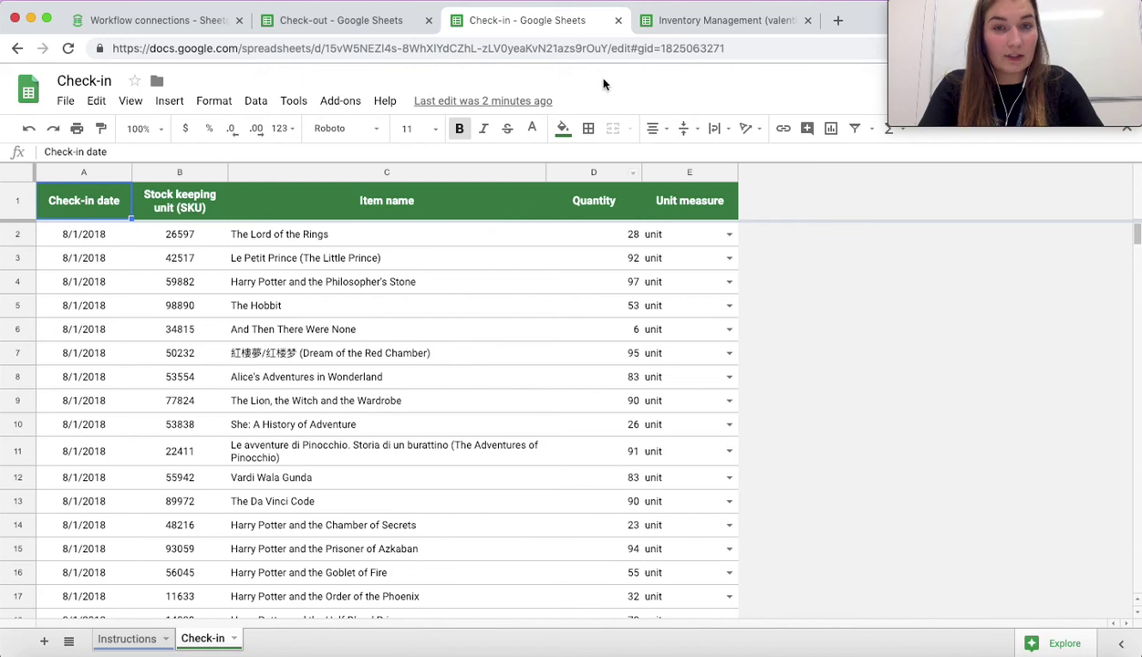
- Return to the Sheetgo workflow, dismiss the congratulations message and update all connections
{"action": "left_click", "coordinate": [157, 20]}
{"action": "left_click", "coordinate": [731, 191]}
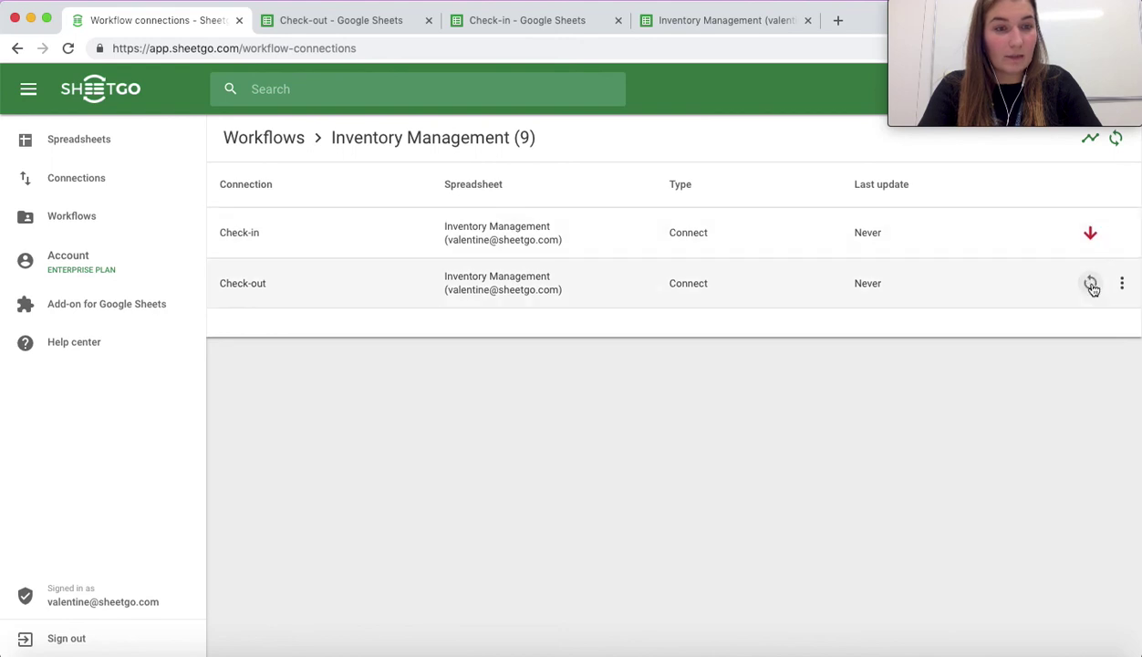
{"action": "left_click", "coordinate": [1115, 139]}
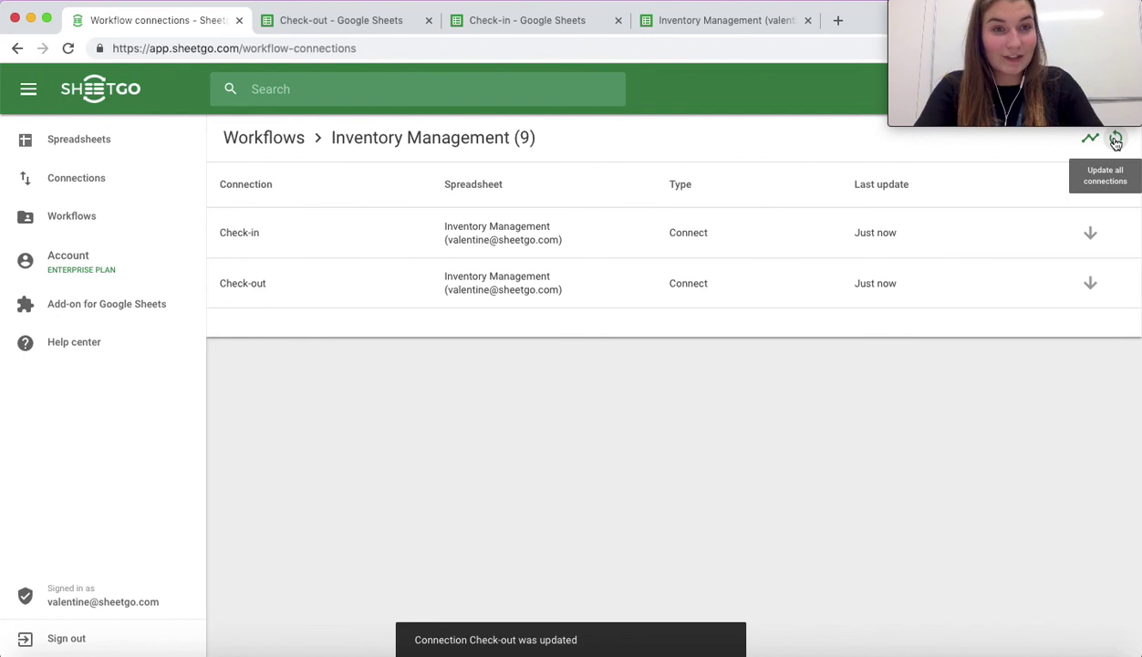
- Check the imported data in the Check-out and Check-in sheets of the Inventory Management spreadsheet
{"action": "left_click", "coordinate": [709, 22]}
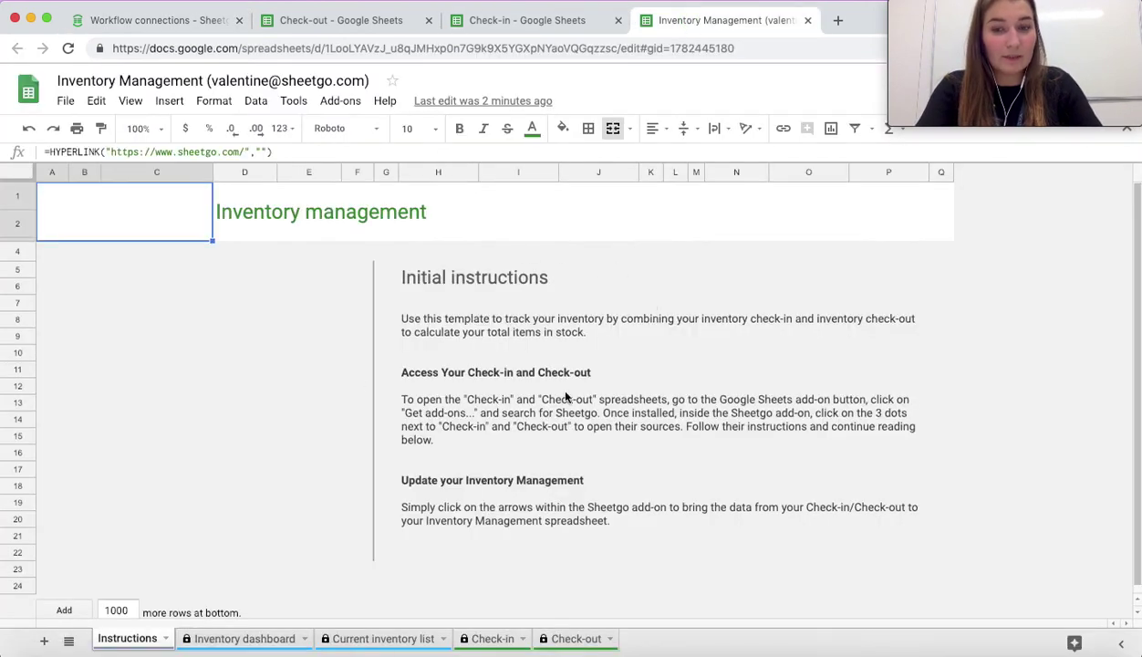
{"action": "left_click", "coordinate": [582, 640]}
{"action": "left_click", "coordinate": [492, 637]}
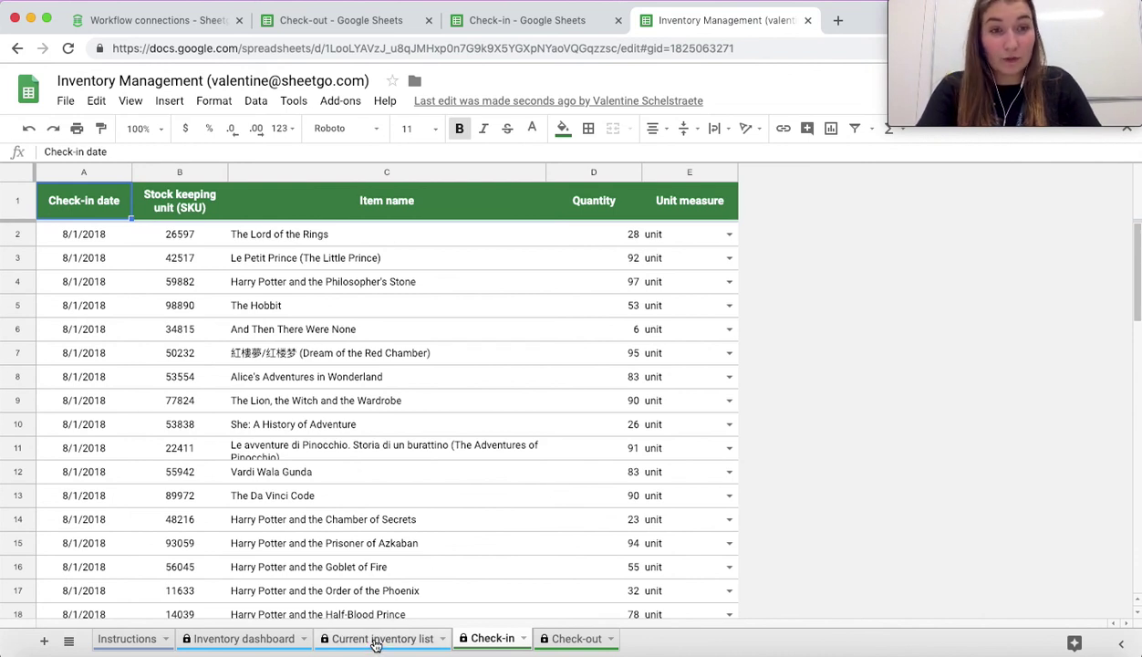
- Examine the stock totals and availability in the Current inventory list, and view the Inventory dashboard
{"action": "left_click", "coordinate": [375, 640]}
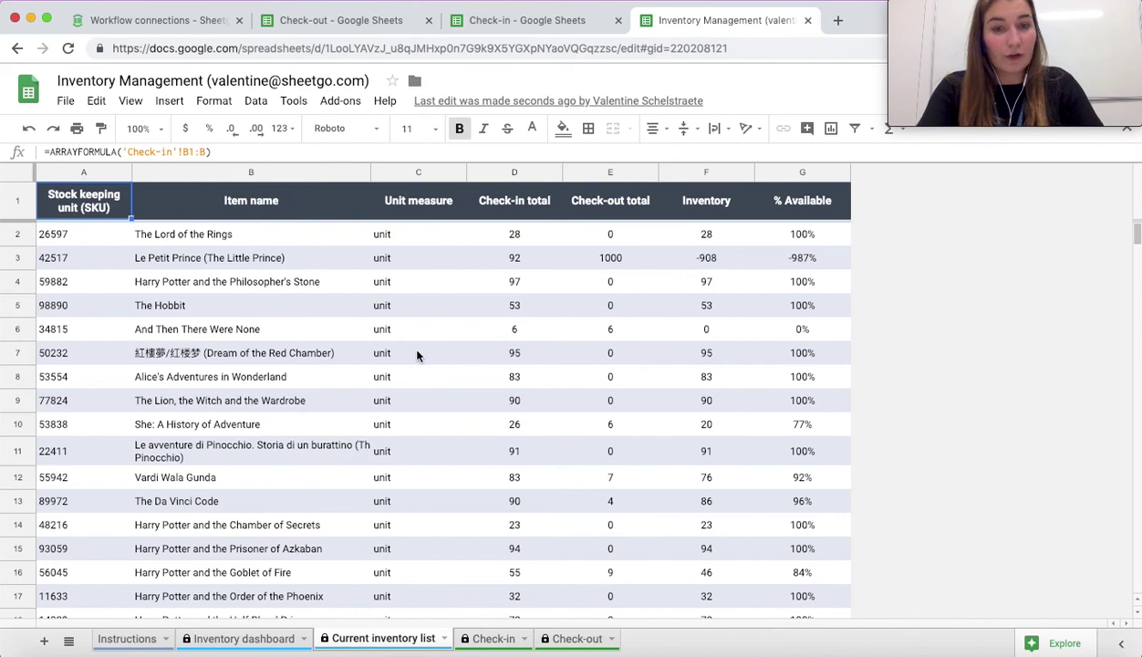
{"action": "scroll", "coordinate": [429, 382], "scroll_direction": "down", "scroll_amount": 2}
{"action": "scroll", "coordinate": [429, 365], "scroll_direction": "up", "scroll_amount": 2}
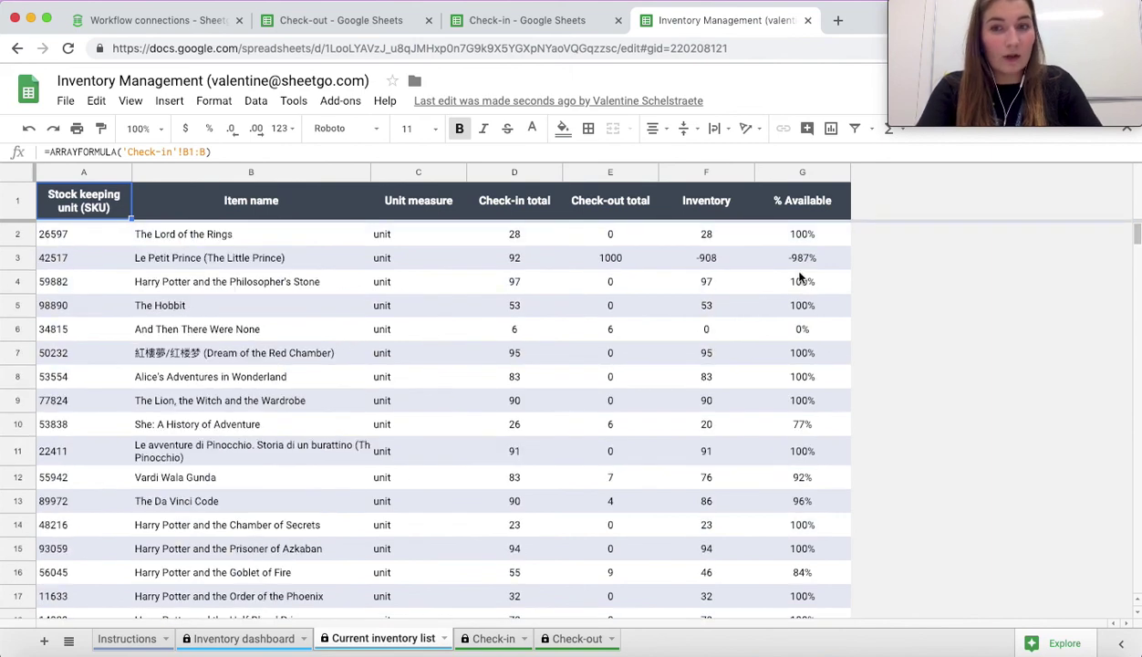
{"action": "scroll", "coordinate": [803, 409], "scroll_direction": "down", "scroll_amount": 2}
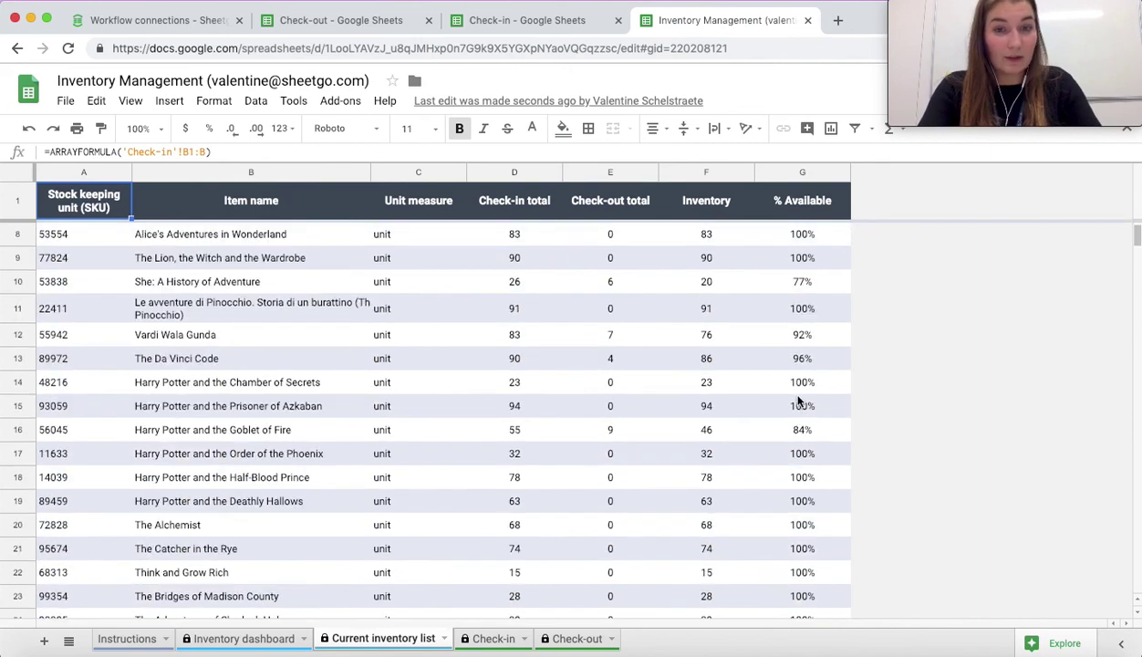
{"action": "scroll", "coordinate": [492, 322], "scroll_direction": "up", "scroll_amount": 2}
{"action": "left_click", "coordinate": [255, 637]}
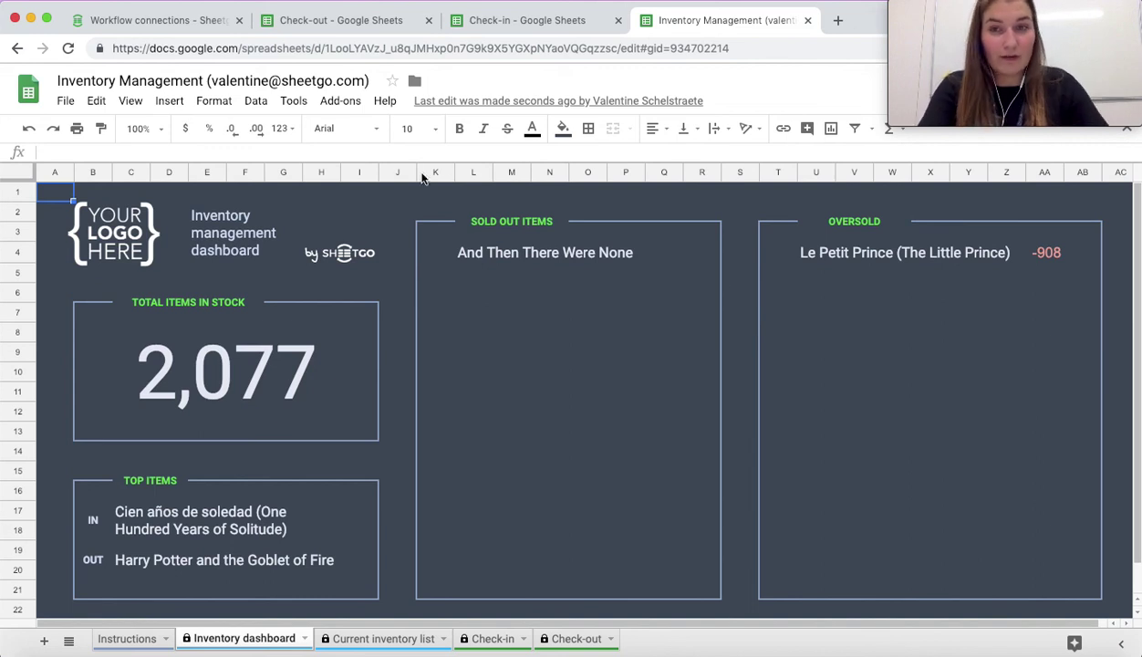
- Show the Inventory Management workflow in Network View and spread the nodes with Inventory Management above and between Check-in and Check-out
{"action": "left_click", "coordinate": [139, 21]}
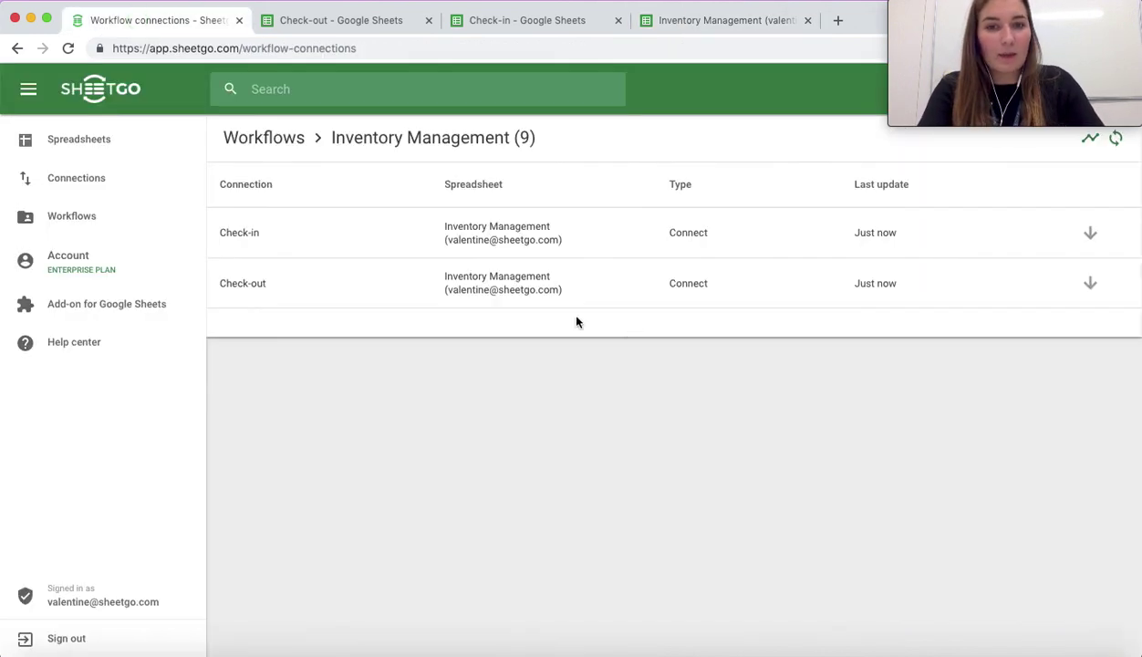
{"action": "left_click", "coordinate": [1089, 139]}
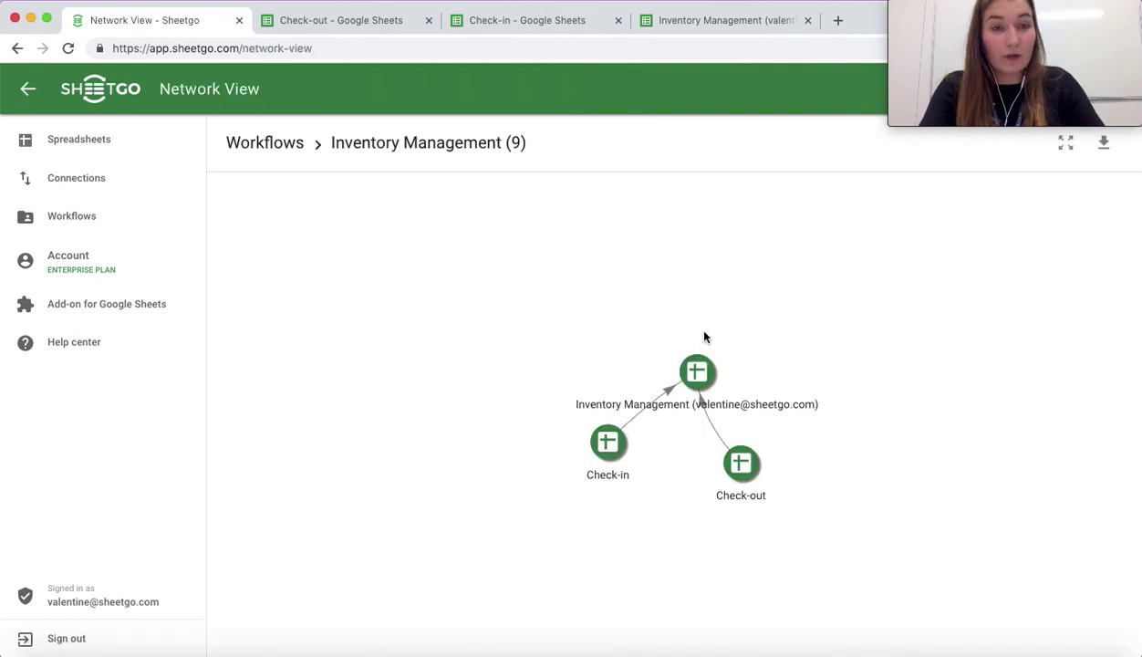
{"action": "left_click_drag", "start_coordinate": [685, 356], "coordinate": [710, 290]}
{"action": "left_click_drag", "start_coordinate": [570, 429], "coordinate": [443, 338]}
{"action": "left_click_drag", "start_coordinate": [714, 453], "coordinate": [903, 354]}
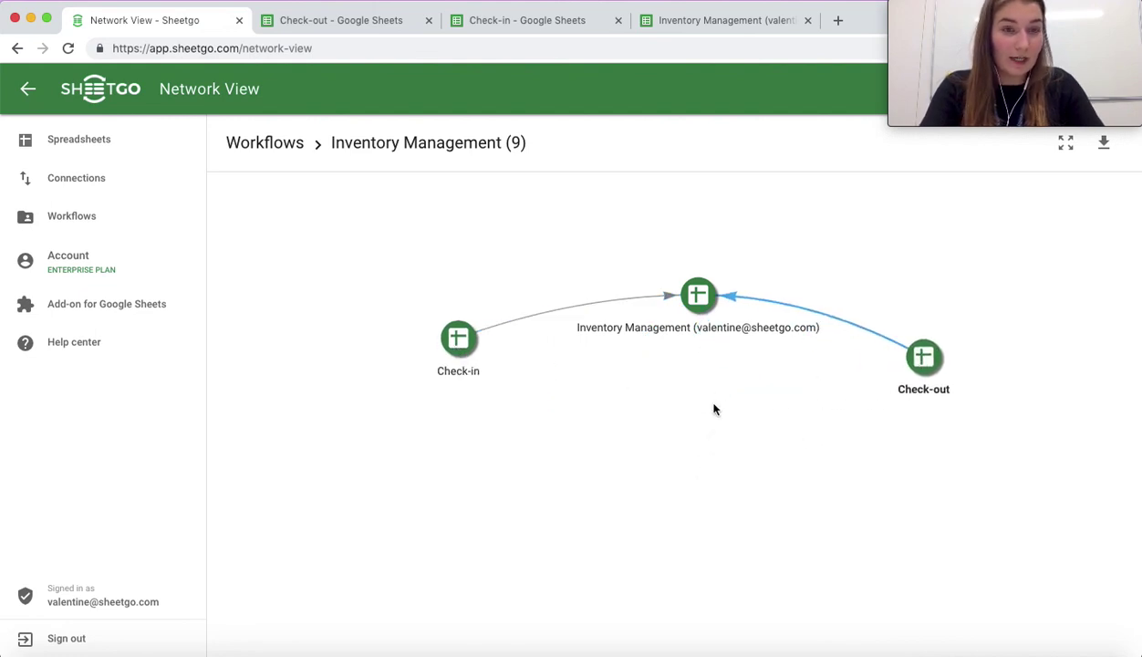